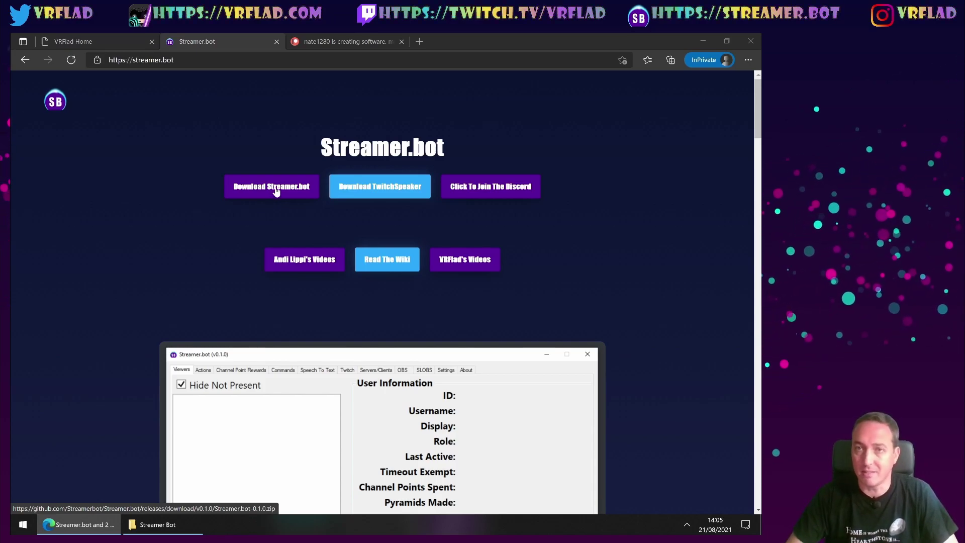
Step: Download the Streamer.bot-0.1.0.zip release from the Streamer.bot site in Edge
click(278, 191)
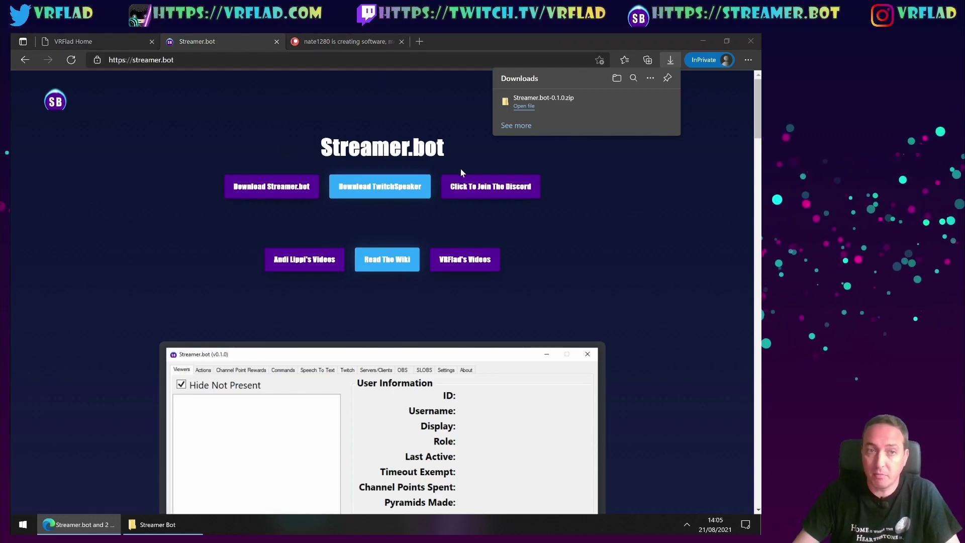
Step: Copy all 21 files from Streamer.bot-0.1.0.zip into the empty Streamer Bot desktop folder
click(524, 106)
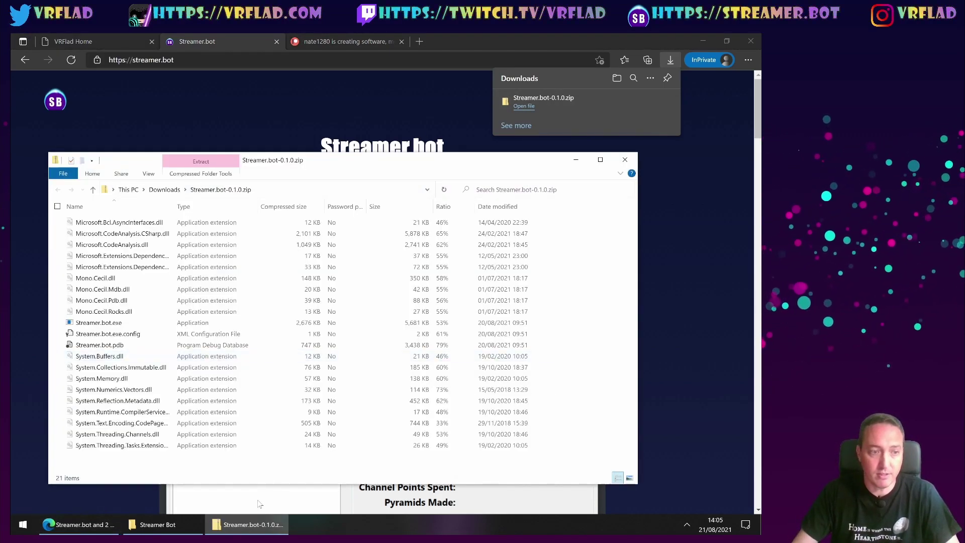
click(182, 532)
click(192, 288)
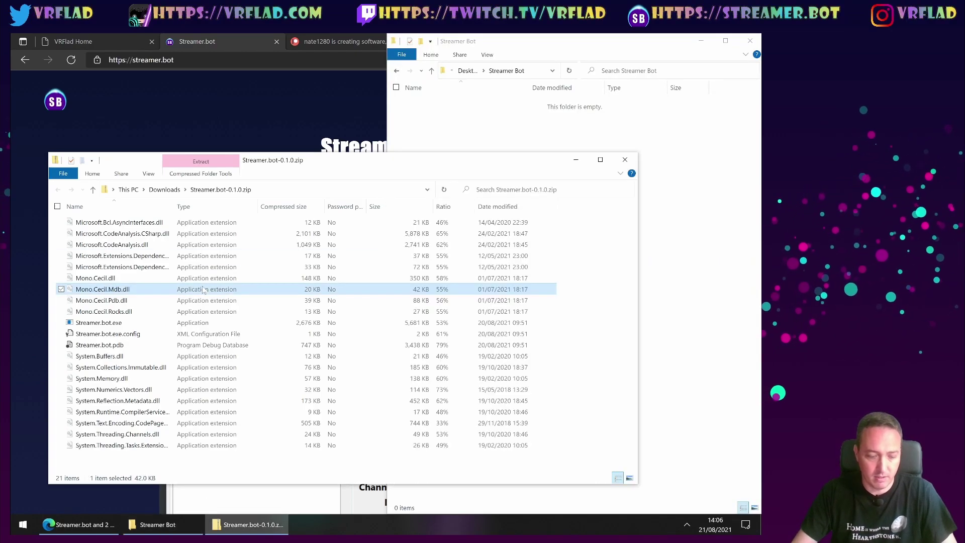
key(ctrl+a)
drag(192, 287, 694, 306)
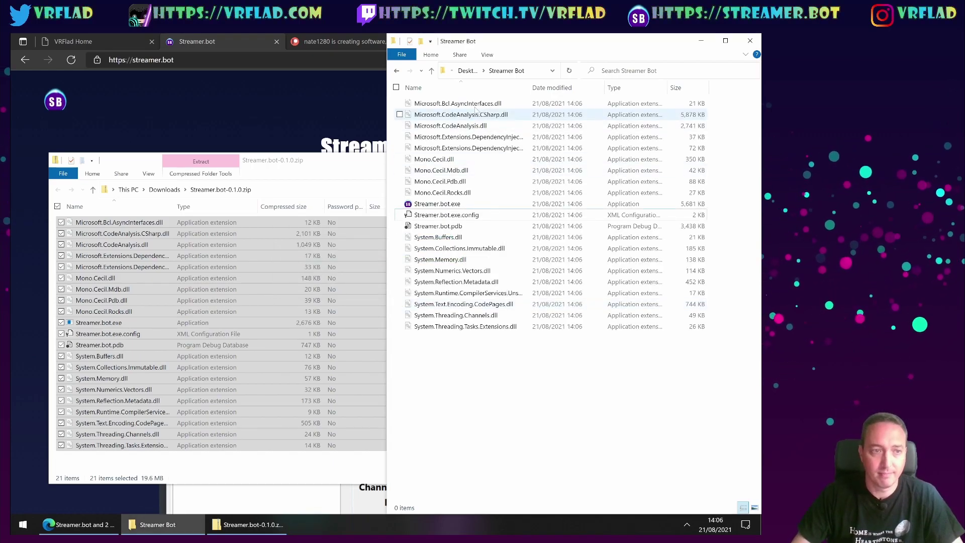
Step: Close the zip archive window and select Streamer.bot.exe in the Streamer Bot folder
click(388, 36)
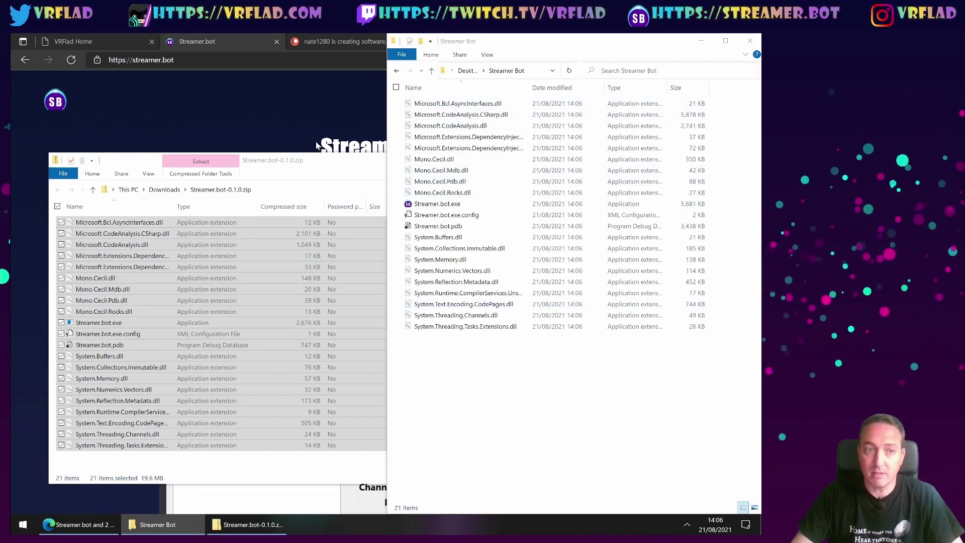
click(379, 172)
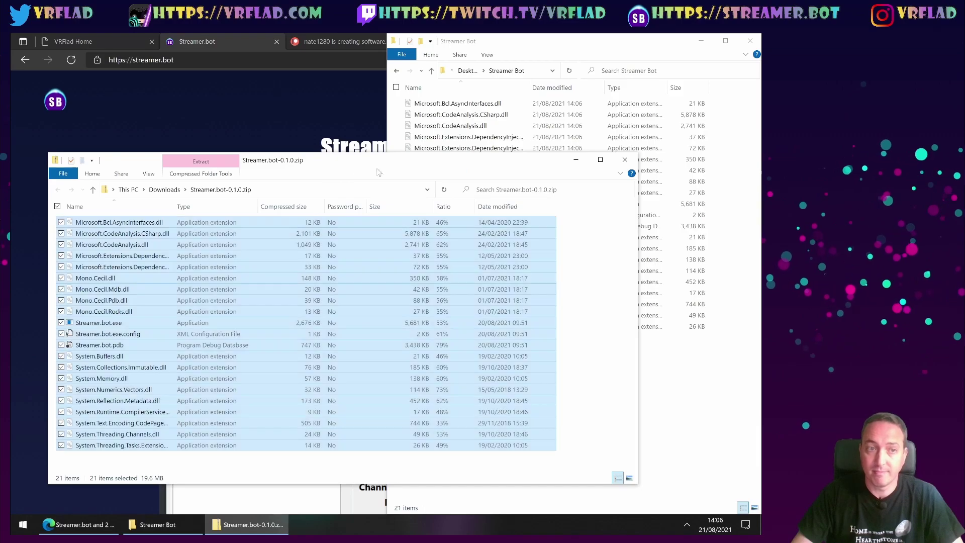
click(625, 159)
click(475, 206)
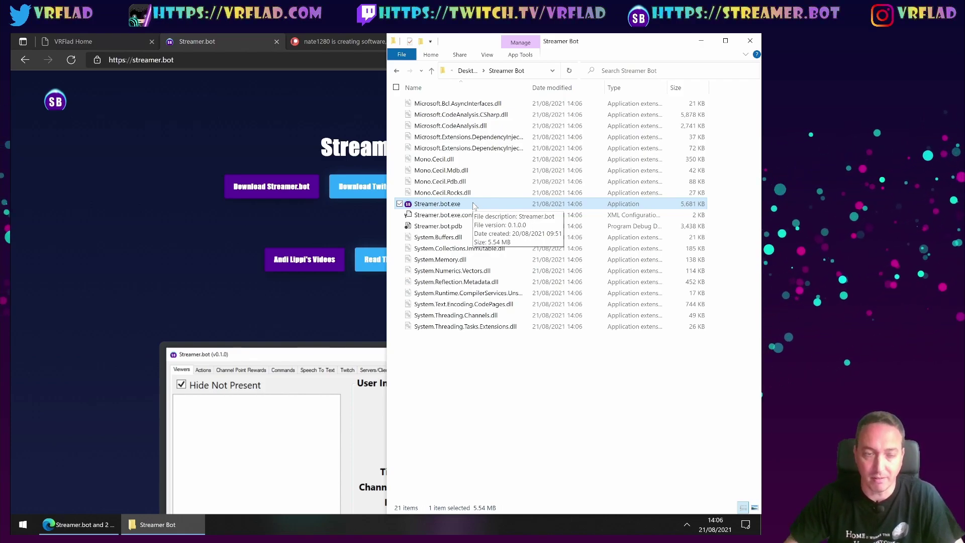
Step: Launch Streamer.bot.exe, allowing it past the SmartScreen unrecognised-app warning with Run anyway
double_click(466, 204)
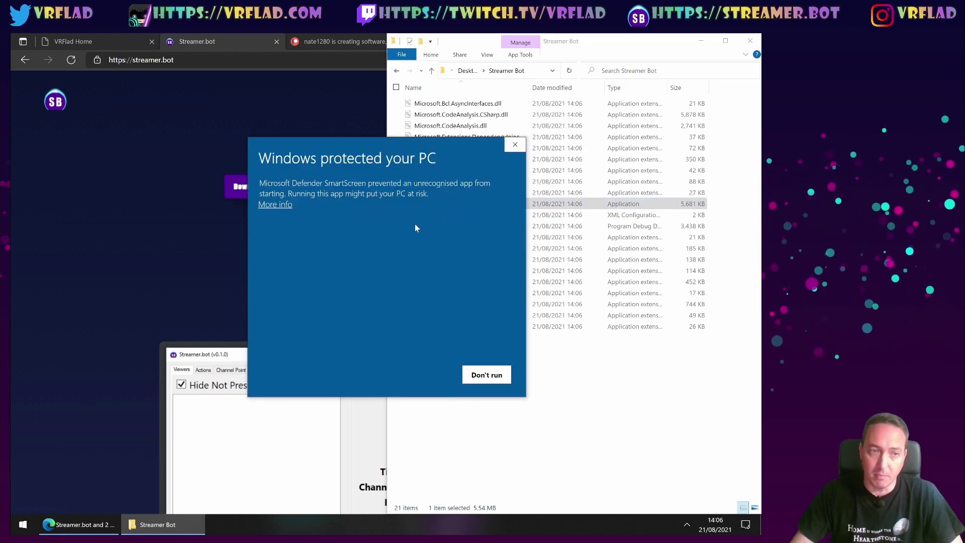
click(271, 206)
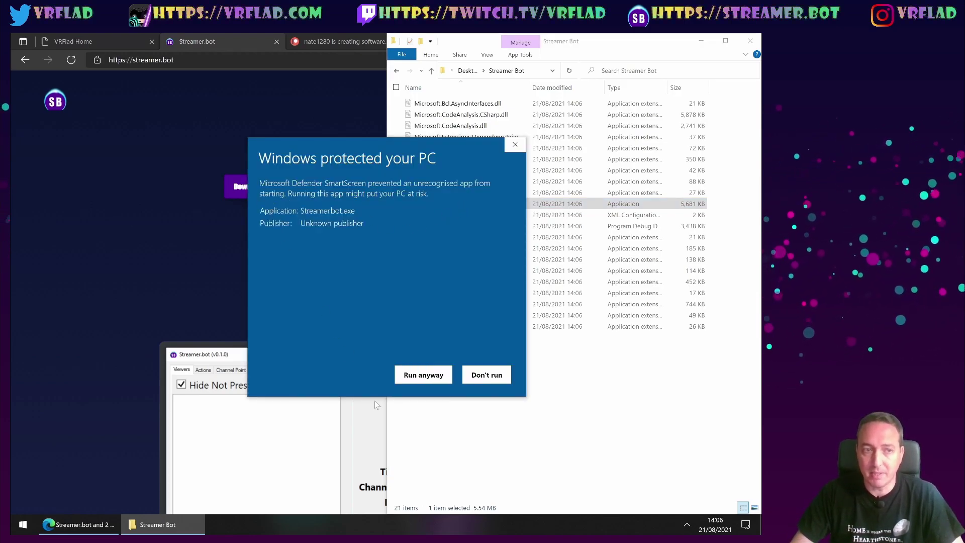
click(428, 374)
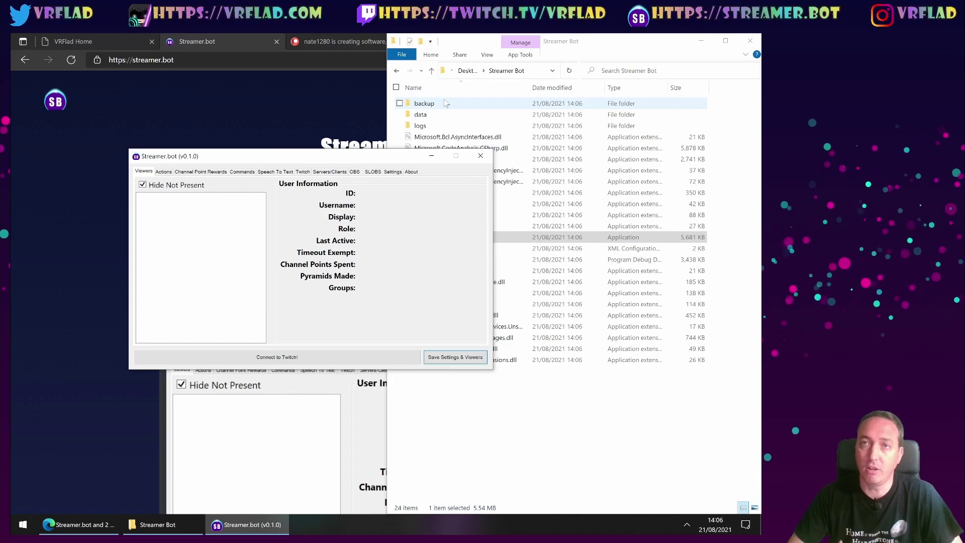
Step: Show the Twitch Accounts page in Streamer.bot's Settings
click(388, 36)
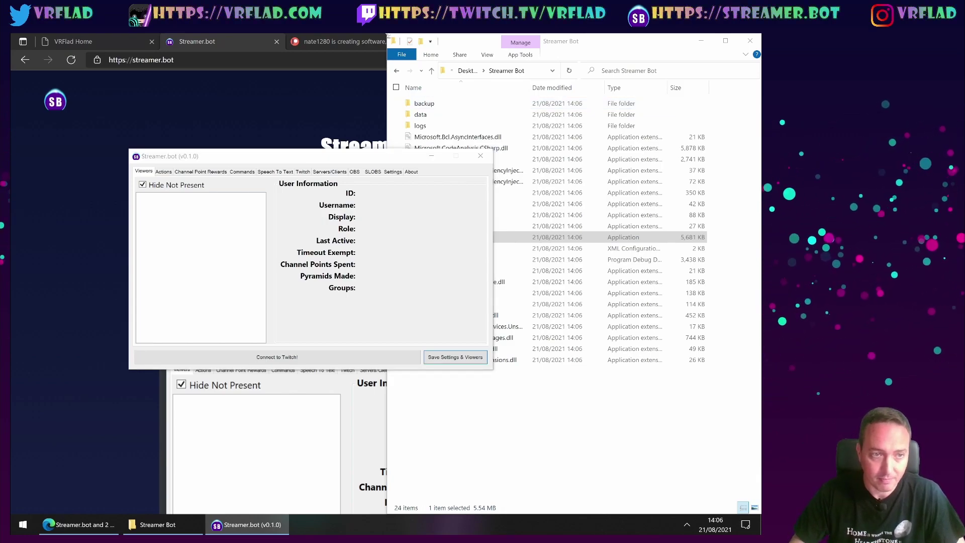
click(348, 163)
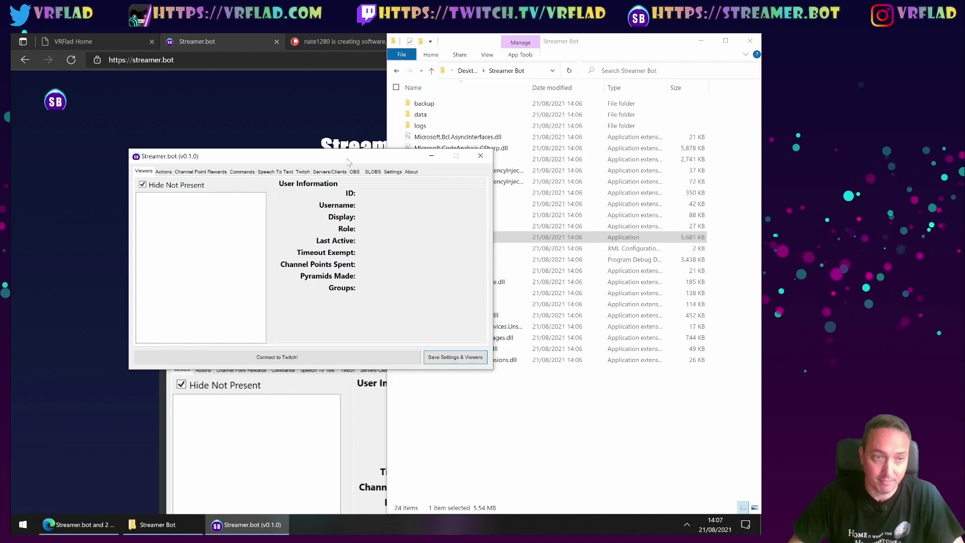
click(392, 172)
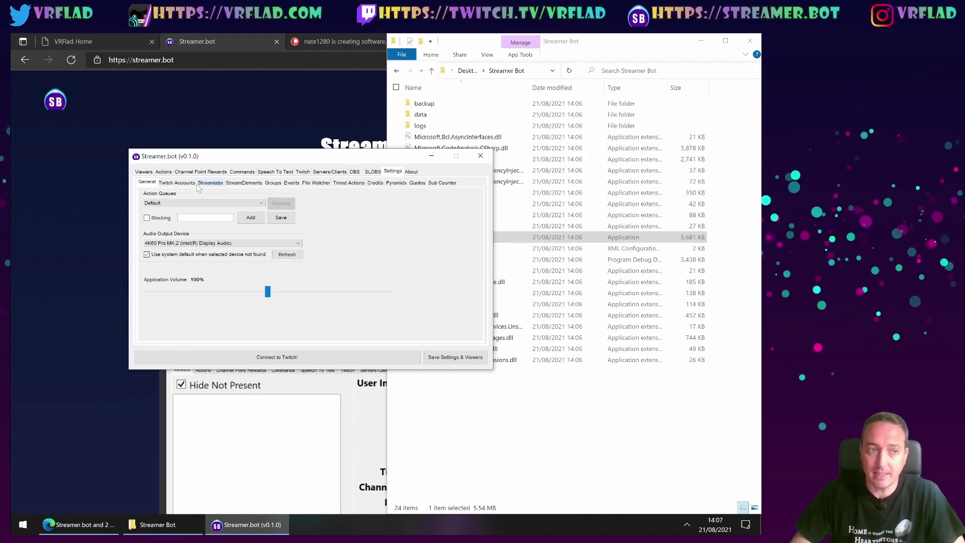
click(177, 183)
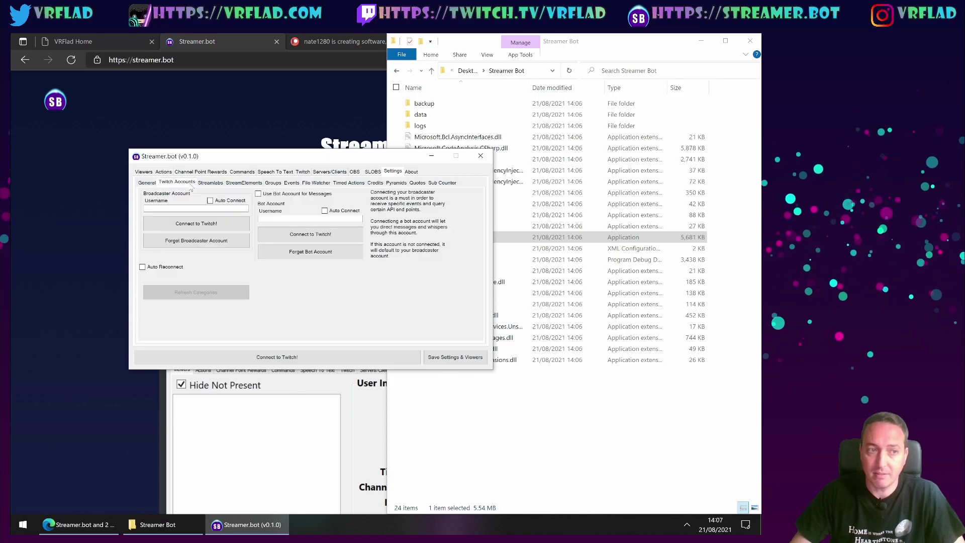
Step: Connect the broadcaster account to Twitch and authorize Streamer.bot on the Twitch page
click(201, 227)
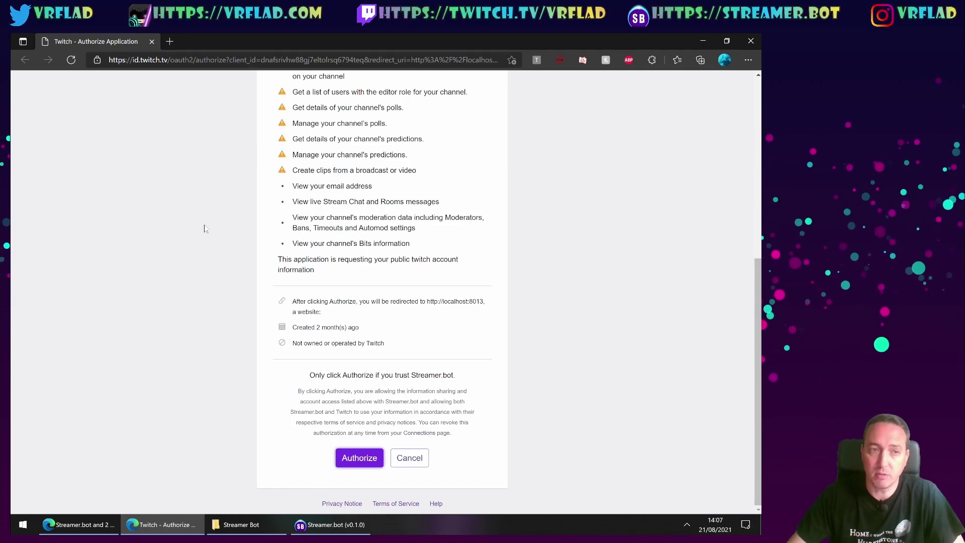
scroll(204, 229, up, 6)
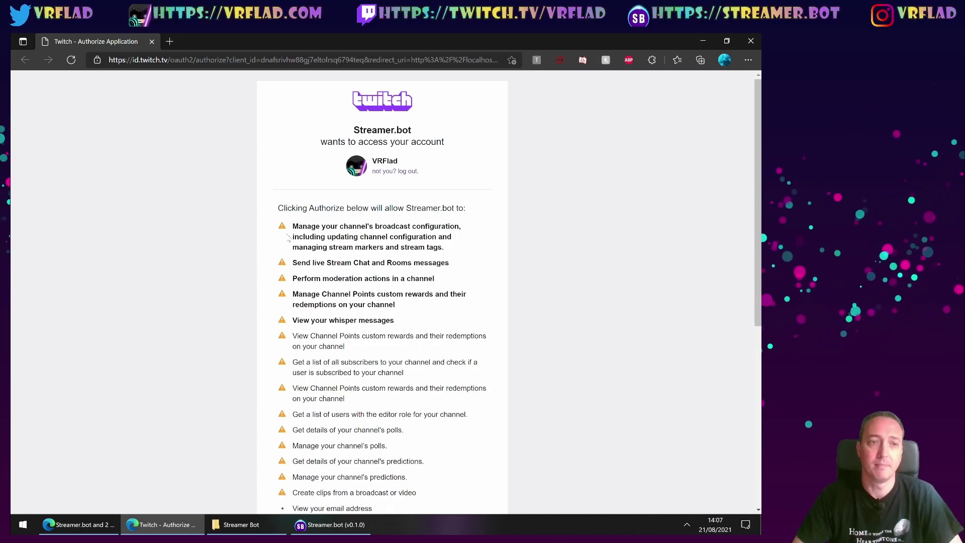
scroll(301, 233, down, 2)
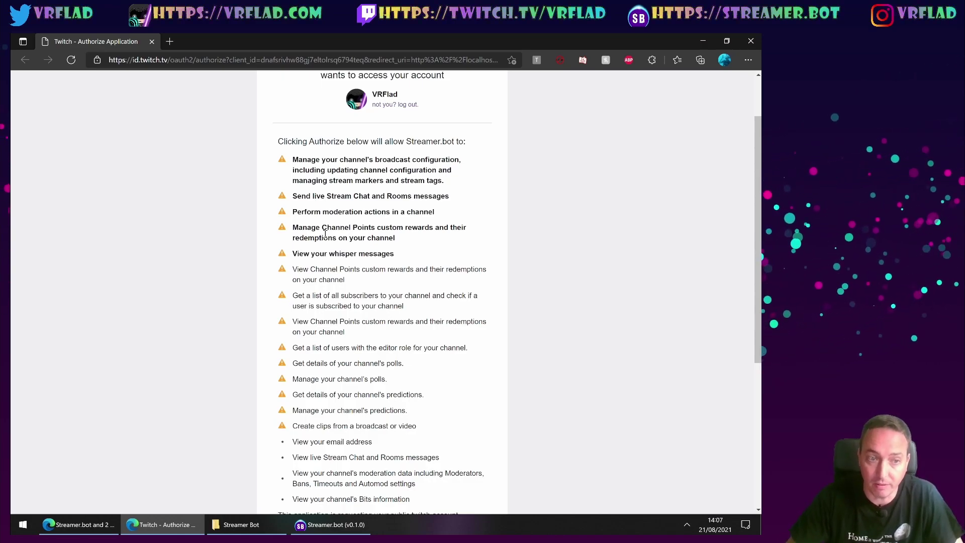
scroll(366, 386, down, 5)
click(360, 456)
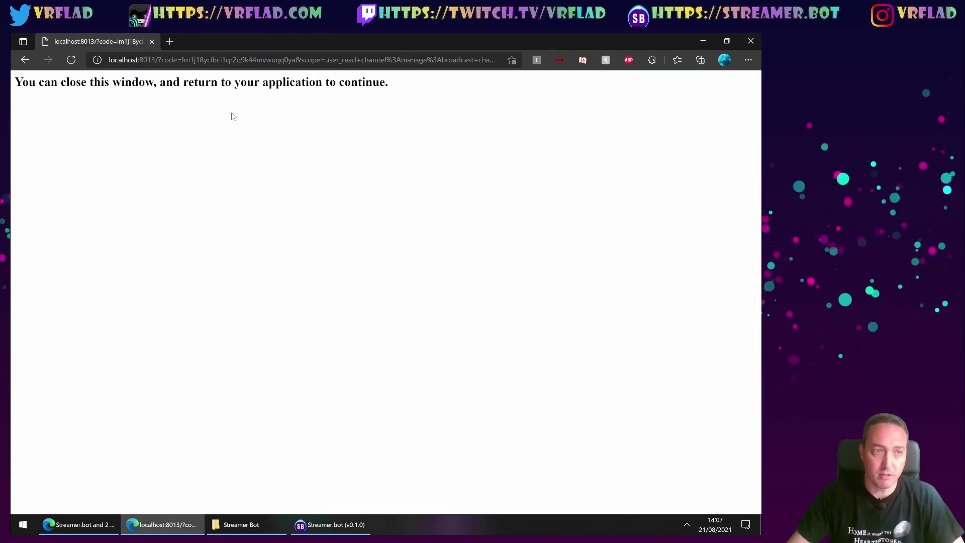
Step: Close the localhost authorization window and begin connecting the Bot Account to Twitch
click(152, 42)
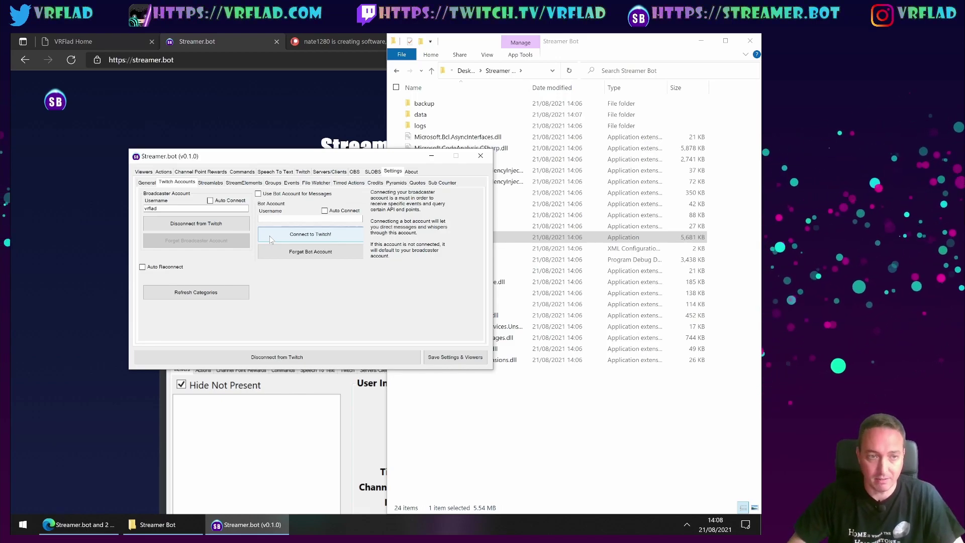
click(270, 237)
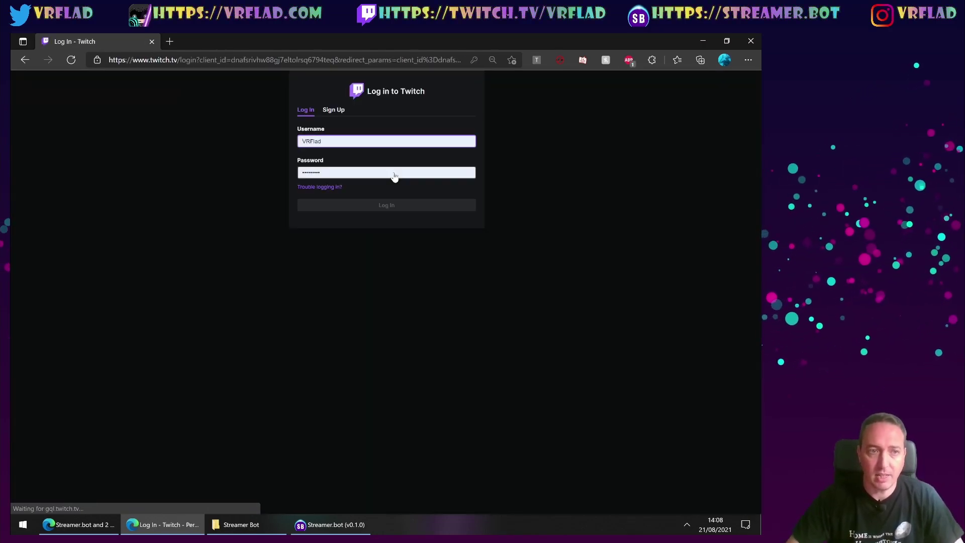
Step: Log in to Twitch with the bot's saved login, authorize Streamer.bot, and close the localhost window
click(410, 141)
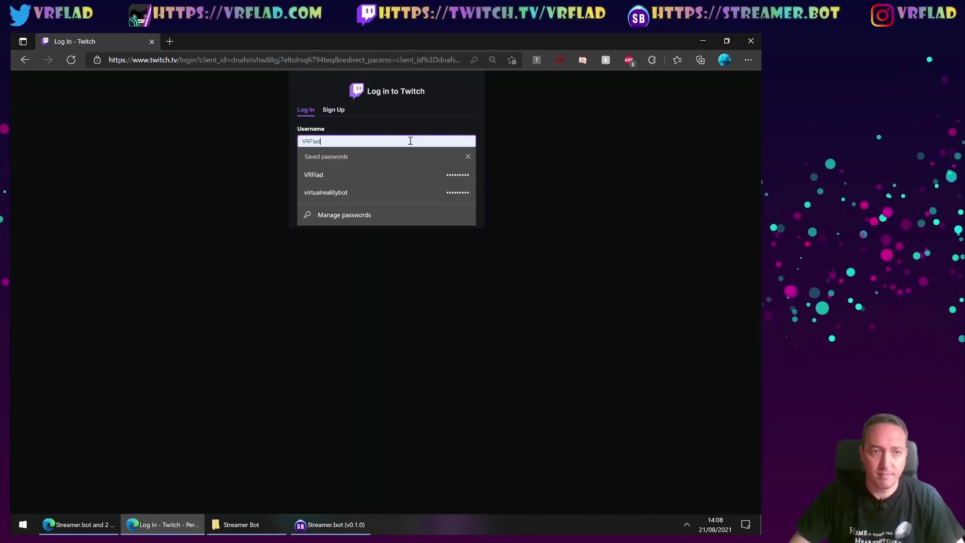
click(367, 192)
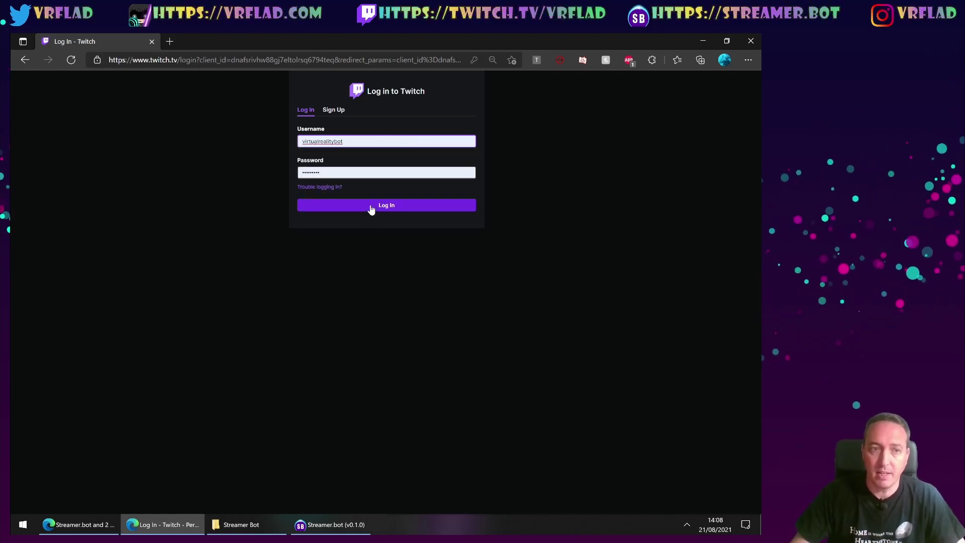
click(370, 205)
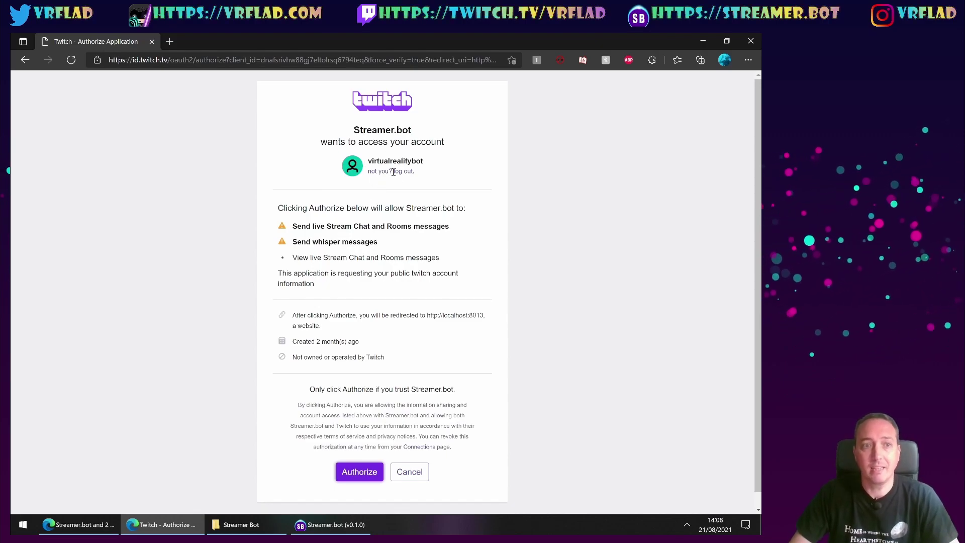
click(374, 477)
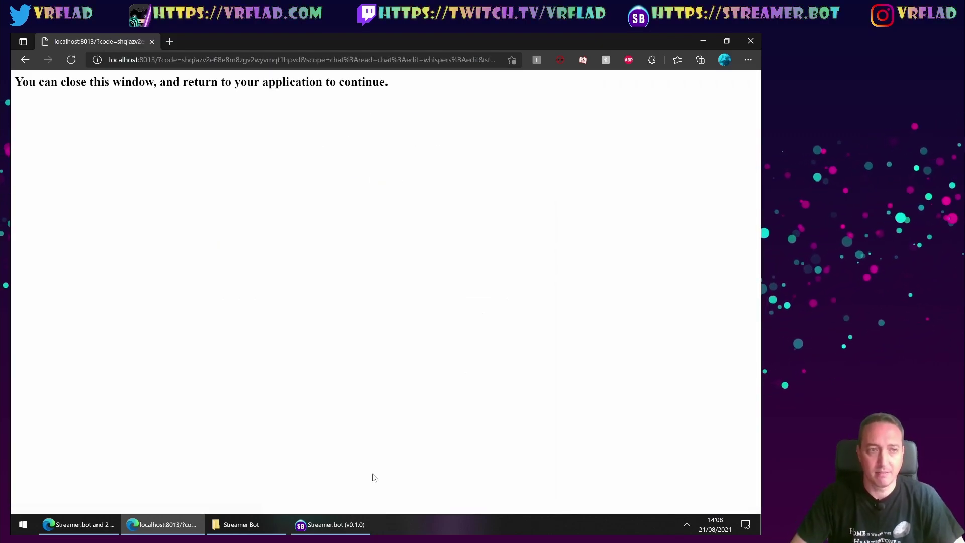
click(151, 42)
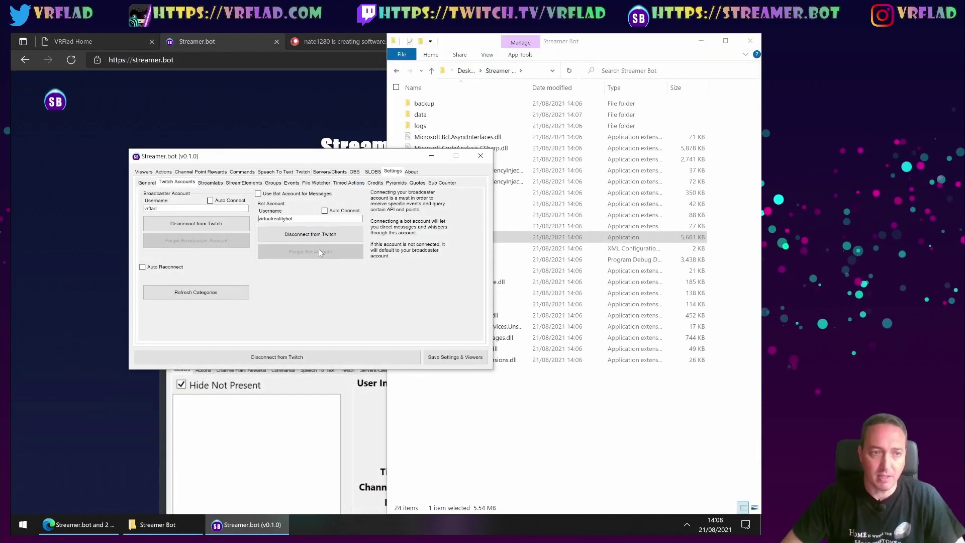
Step: Enable Use Bot Account for Messages, Auto Connect for both accounts, and Auto Reconnect
click(258, 194)
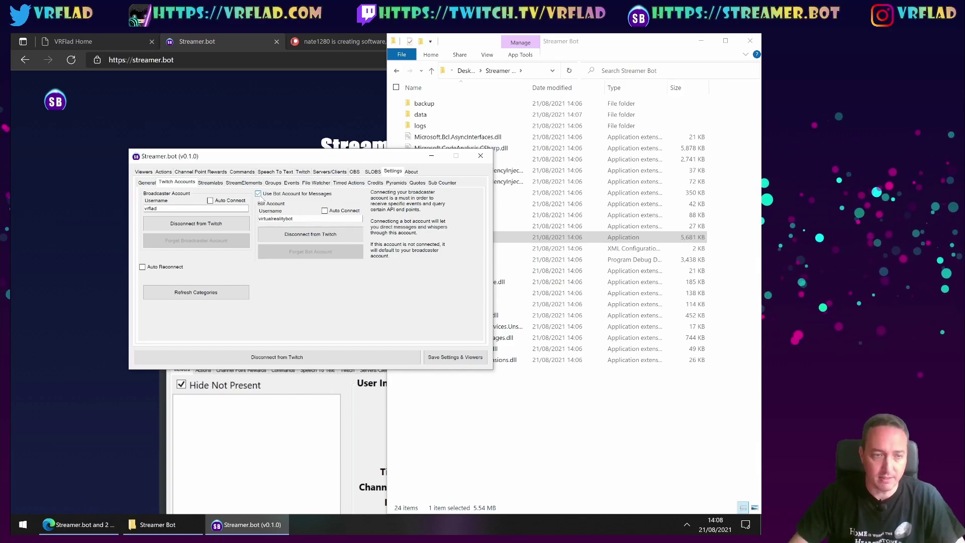
click(325, 210)
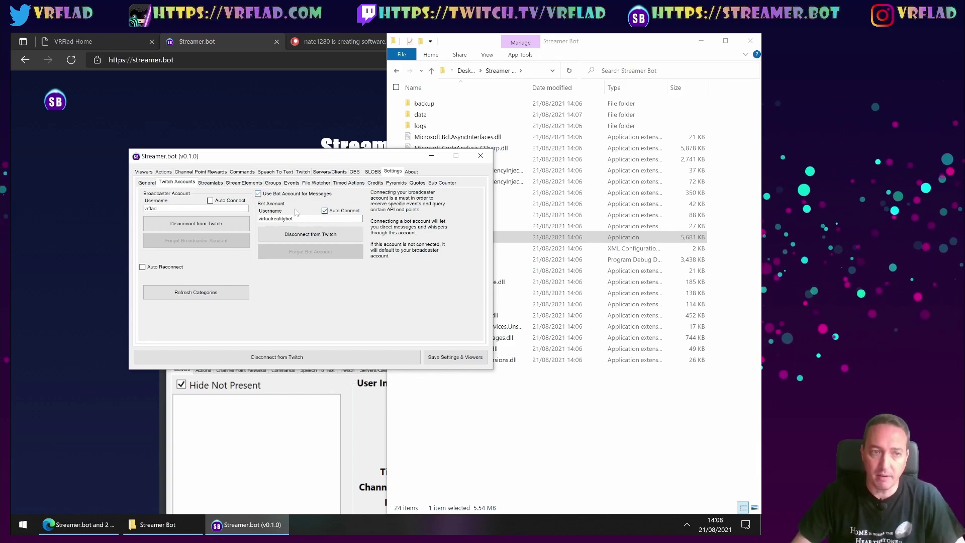
click(210, 201)
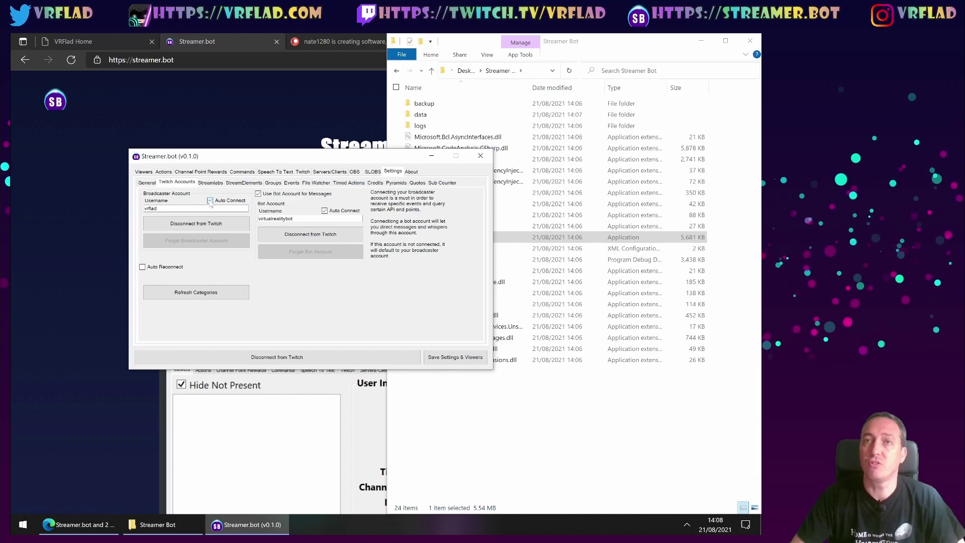
click(142, 267)
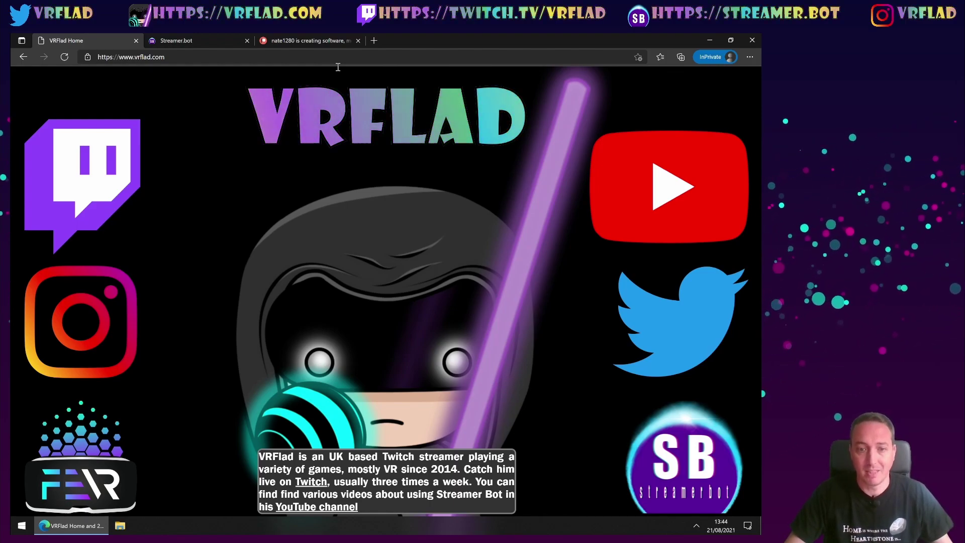
Step: Switch Edge to the Streamer.bot developer's Patreon tab
key(ctrl+3)
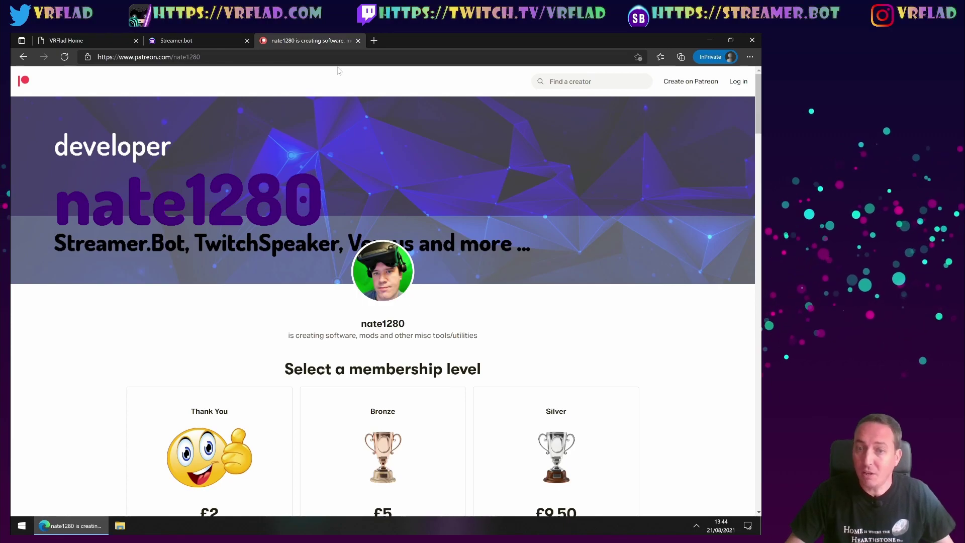